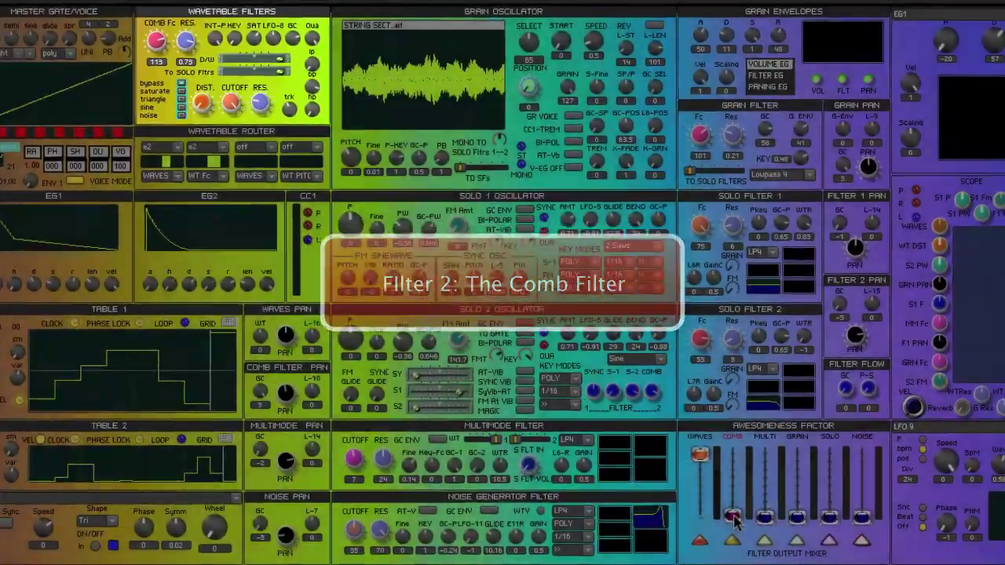
- Push the COMB mixer fader to full, turn COMB Fc down to 26, and ease D/W left
{"action": "left_click_drag", "start_coordinate": [737, 521], "coordinate": [737, 472]}
{"action": "left_click_drag", "start_coordinate": [644, 388], "coordinate": [635, 289]}
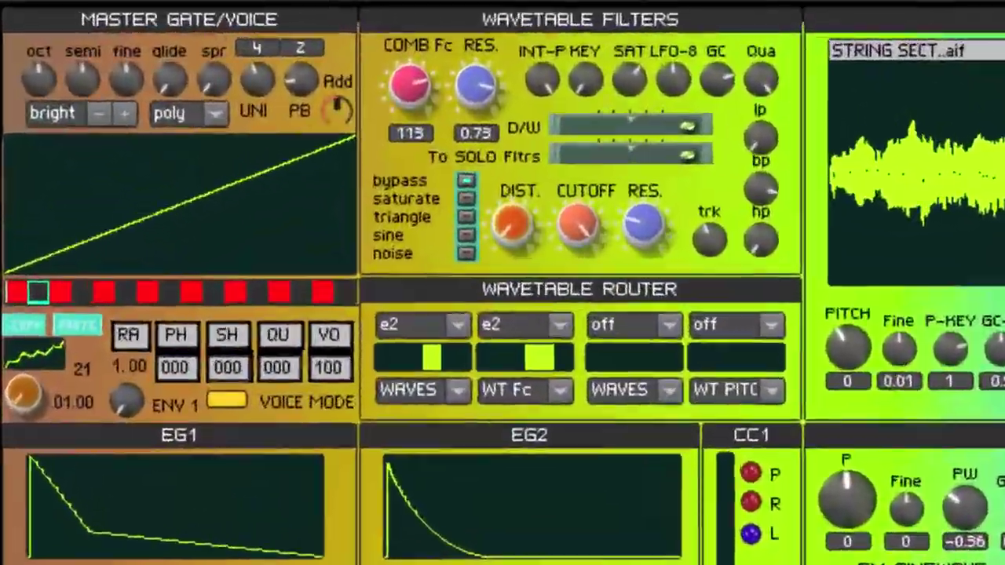
{"action": "left_click_drag", "start_coordinate": [233, 16], "coordinate": [234, 40]}
{"action": "left_click_drag", "start_coordinate": [429, 48], "coordinate": [411, 111]}
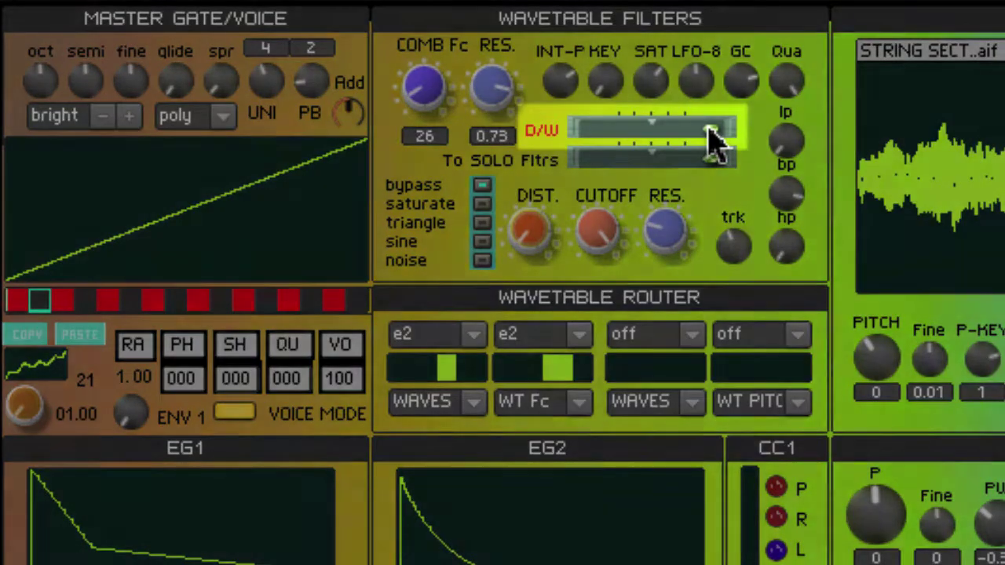
{"action": "left_click_drag", "start_coordinate": [713, 142], "coordinate": [463, 161]}
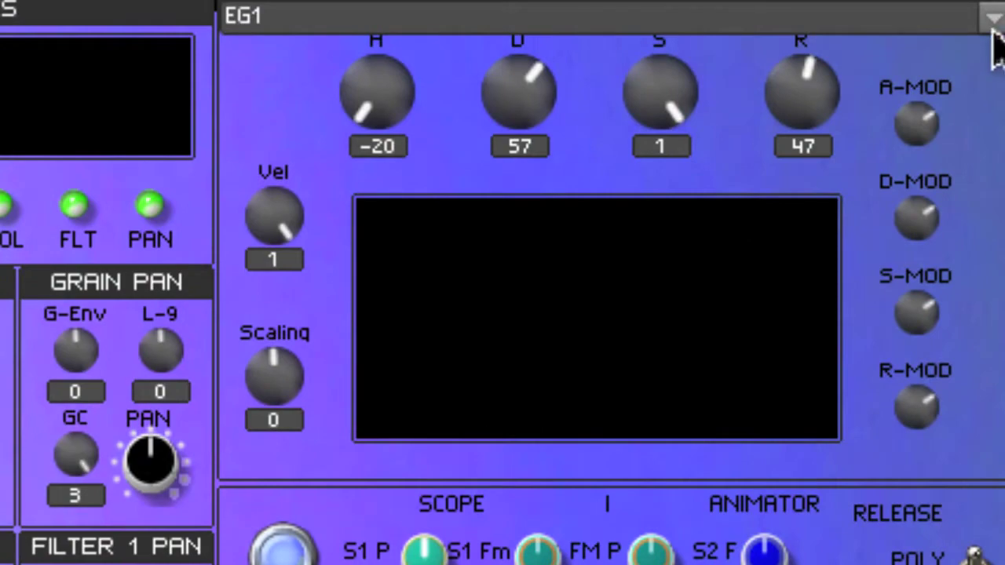
{"action": "left_click", "coordinate": [988, 14]}
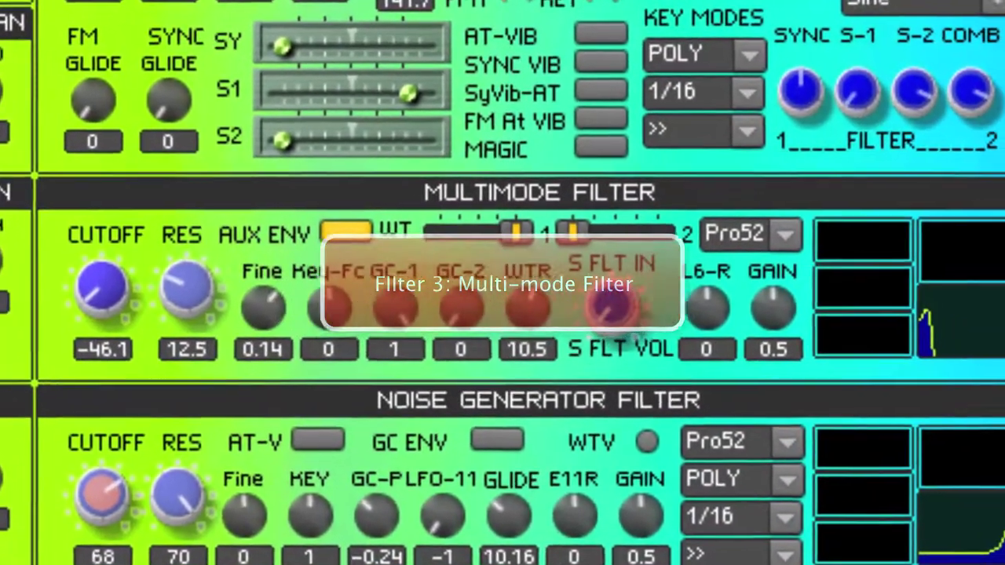
- Keep Pro52 as the Multimode Filter type and raise its cutoff from -52 toward -35.7
{"action": "left_click", "coordinate": [967, 223]}
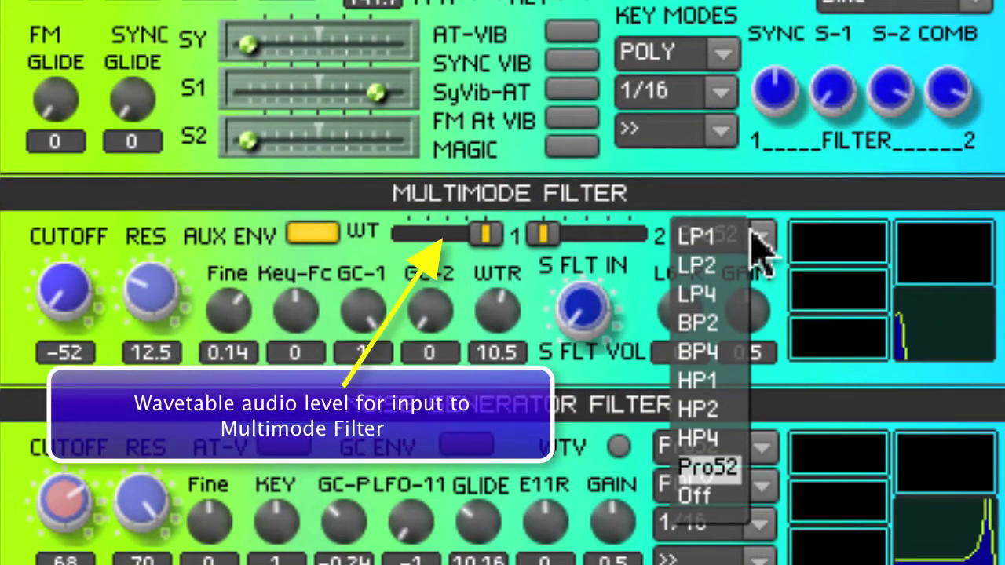
{"action": "left_click", "coordinate": [755, 245]}
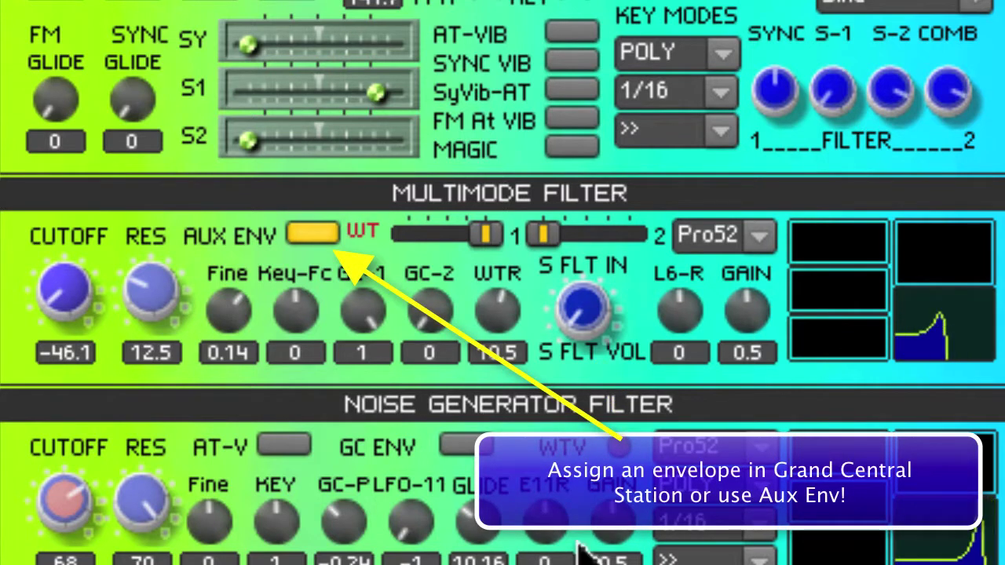
{"action": "left_click_drag", "start_coordinate": [68, 296], "coordinate": [94, 424]}
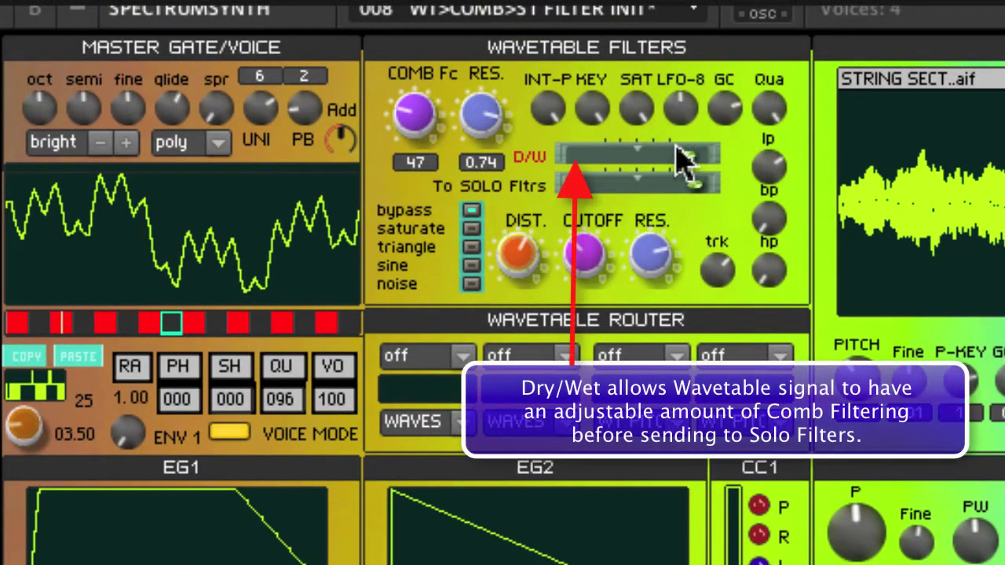
- Slide the Wavetable Filters D/W slider left to reduce the wet comb signal
{"action": "left_click_drag", "start_coordinate": [687, 156], "coordinate": [626, 155]}
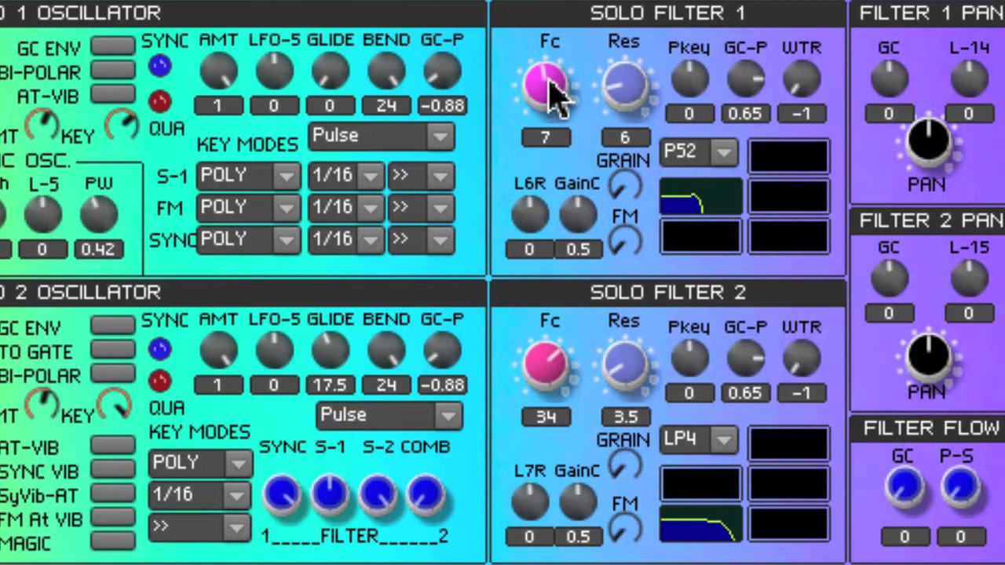
- Raise Solo Filter 1's cutoff from 7 to 20 and adjust the SYNC S-1 amount
{"action": "left_click_drag", "start_coordinate": [553, 89], "coordinate": [546, 56]}
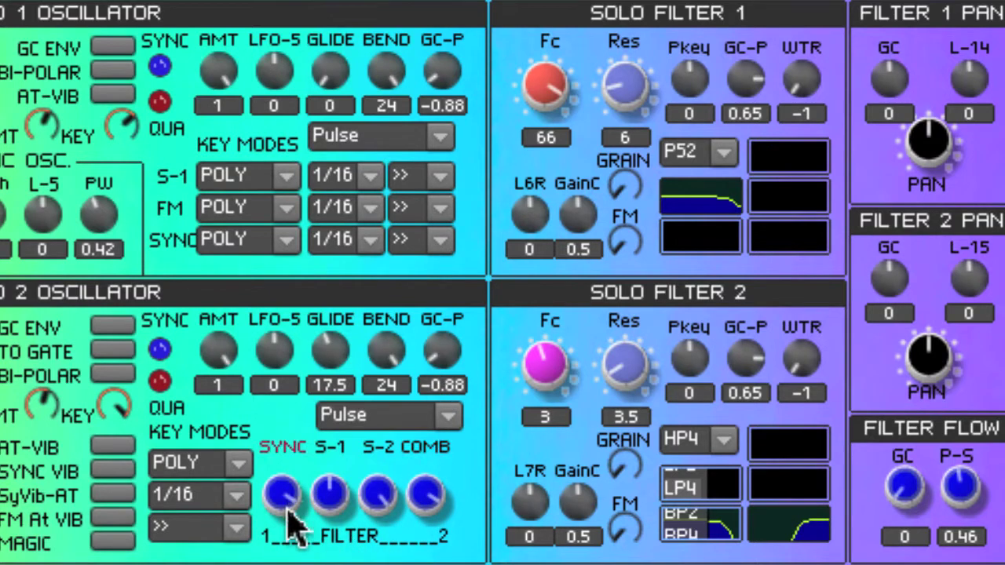
{"action": "left_click_drag", "start_coordinate": [288, 508], "coordinate": [288, 550]}
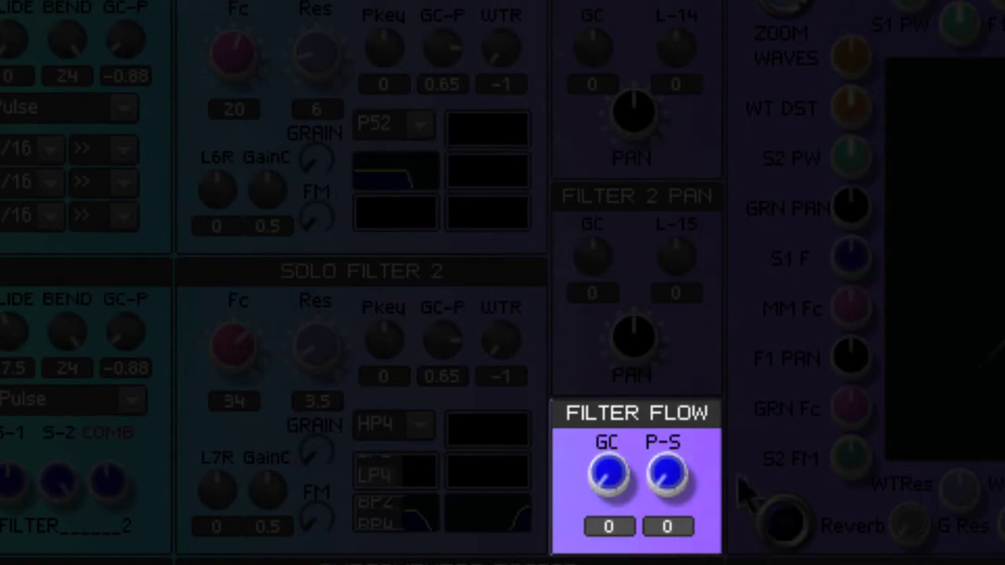
- Set Filter Flow P-S to 1, drop Solo Filter 2 Fc to 18, and lower the Multimode cutoff
{"action": "left_click_drag", "start_coordinate": [667, 478], "coordinate": [667, 345]}
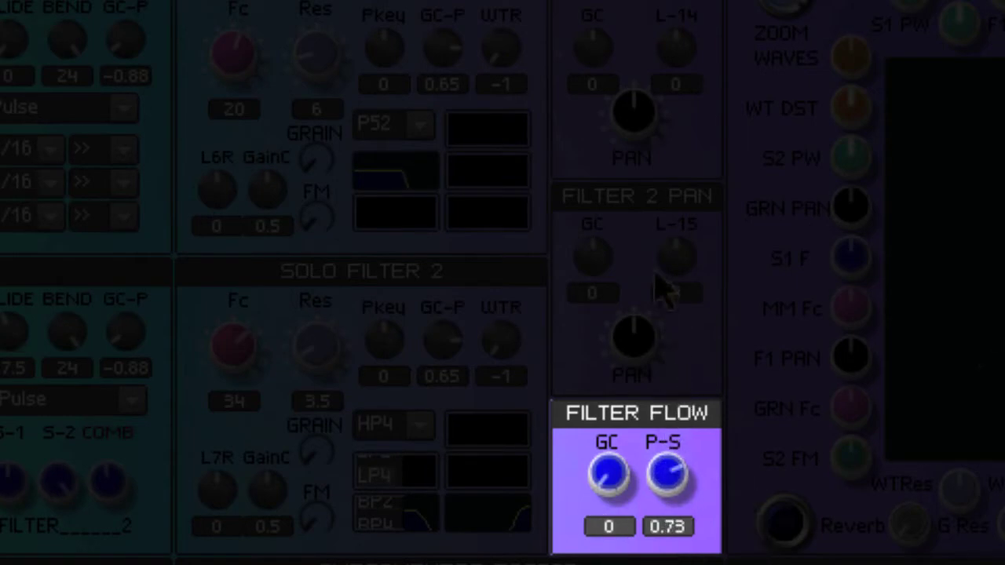
{"action": "left_click_drag", "start_coordinate": [663, 290], "coordinate": [662, 226]}
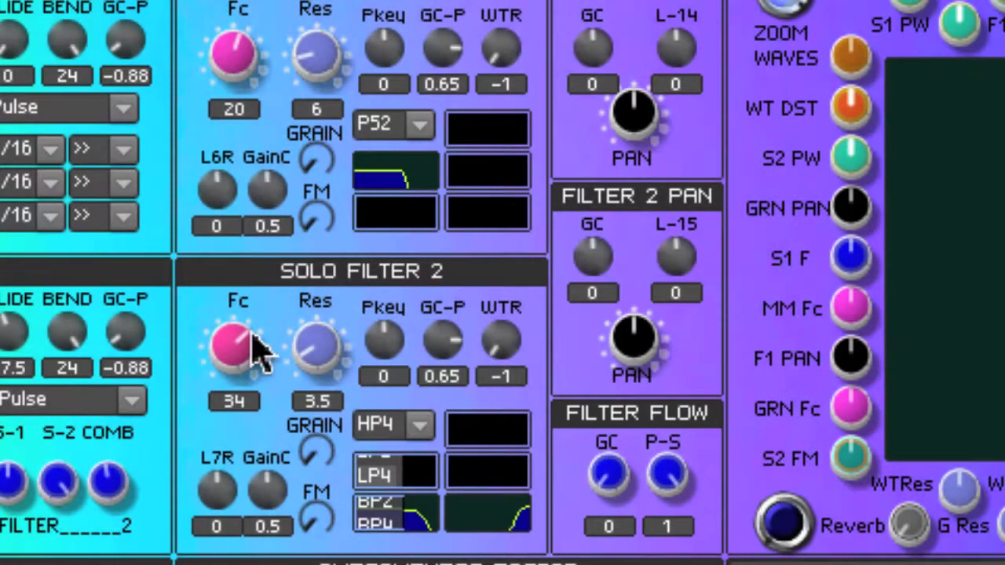
{"action": "left_click_drag", "start_coordinate": [243, 348], "coordinate": [234, 402]}
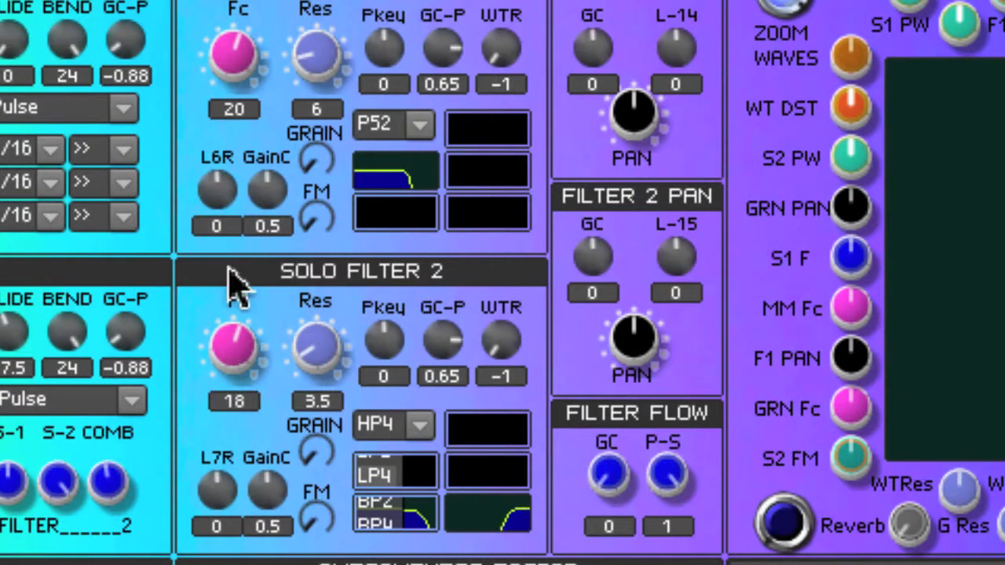
{"action": "left_click_drag", "start_coordinate": [227, 58], "coordinate": [223, 0]}
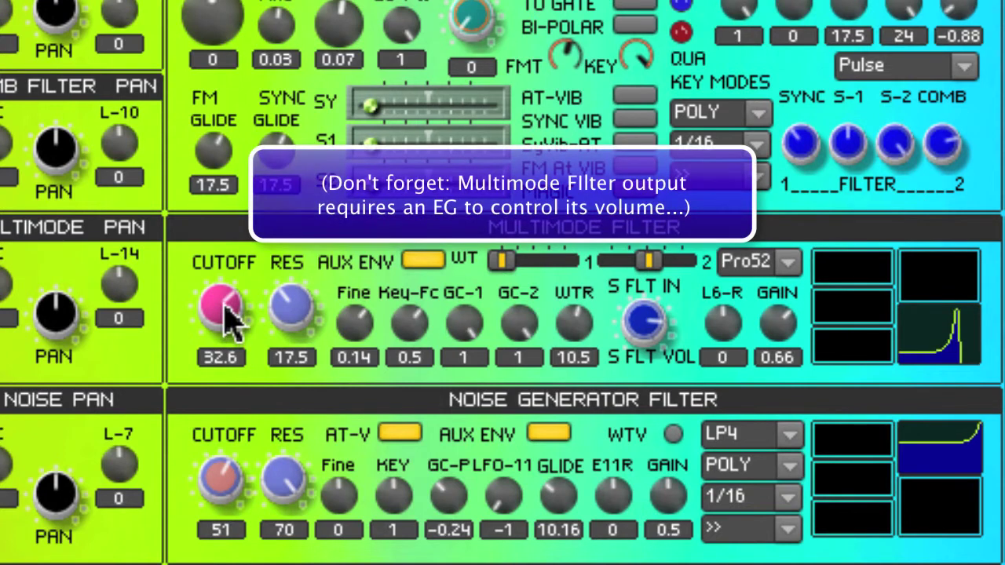
{"action": "mouse_move", "coordinate": [230, 320]}
{"action": "left_mouse_down"}
{"action": "mouse_move", "coordinate": [206, 406]}
{"action": "mouse_move", "coordinate": [233, 303]}
{"action": "left_mouse_up"}
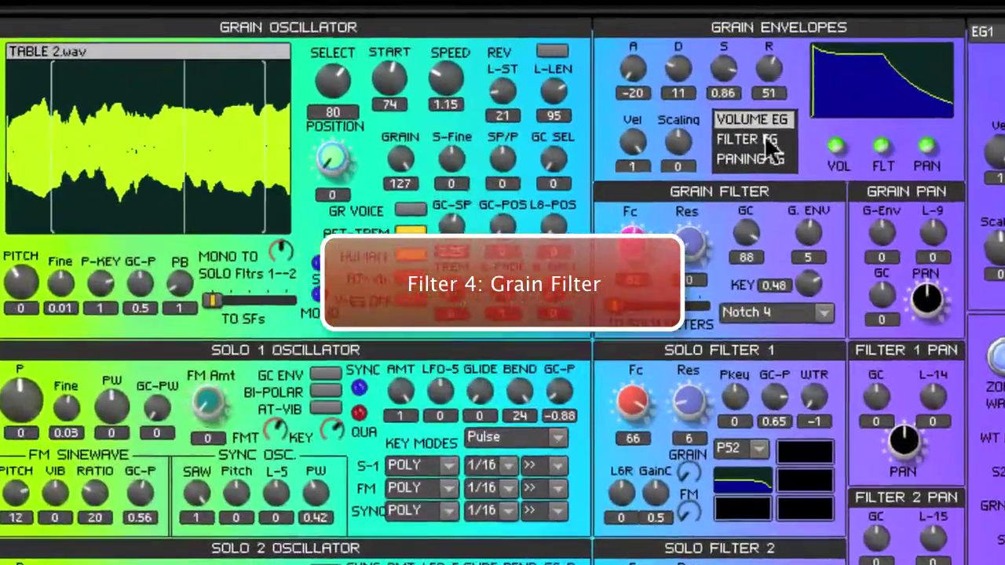
- Switch the grain envelope to the panning envelope and lower the Grain Filter cutoff
{"action": "left_click", "coordinate": [770, 89]}
{"action": "left_click", "coordinate": [776, 102]}
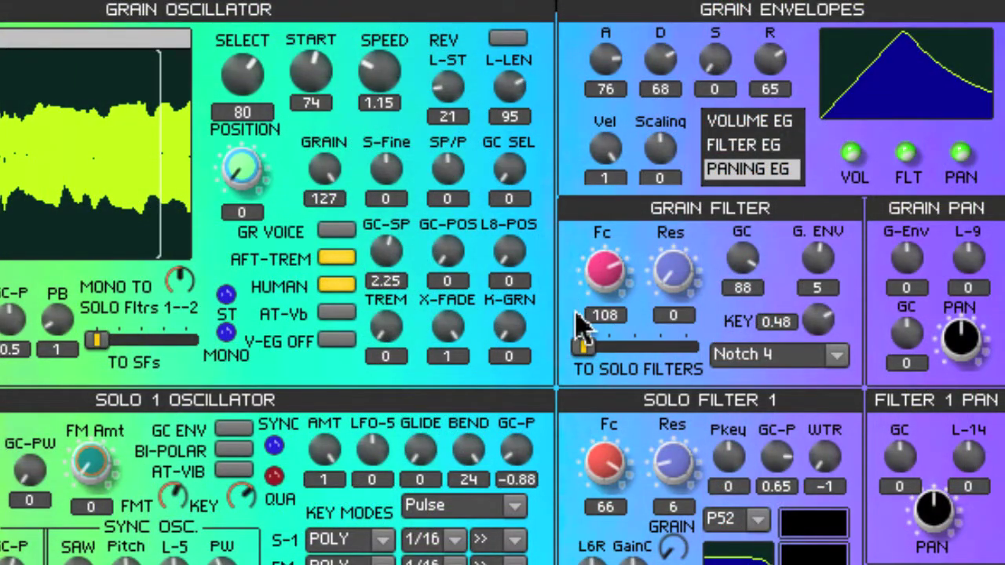
{"action": "left_click_drag", "start_coordinate": [615, 276], "coordinate": [510, 381]}
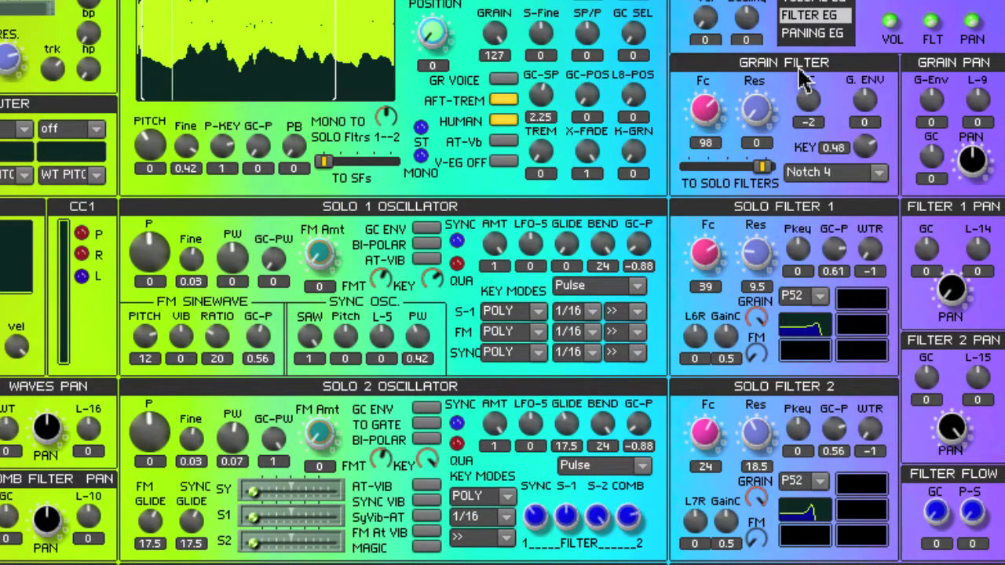
- Reduce the Grain Filter's TO SOLO FILTERS send and switch the grain oscillator to stereo output
{"action": "left_click", "coordinate": [761, 163]}
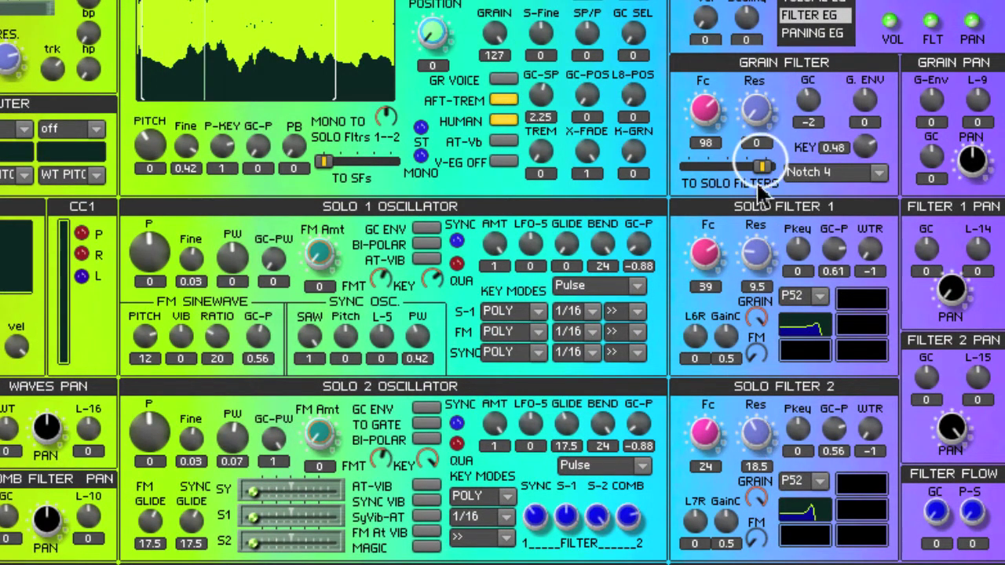
{"action": "left_click_drag", "start_coordinate": [759, 187], "coordinate": [658, 179]}
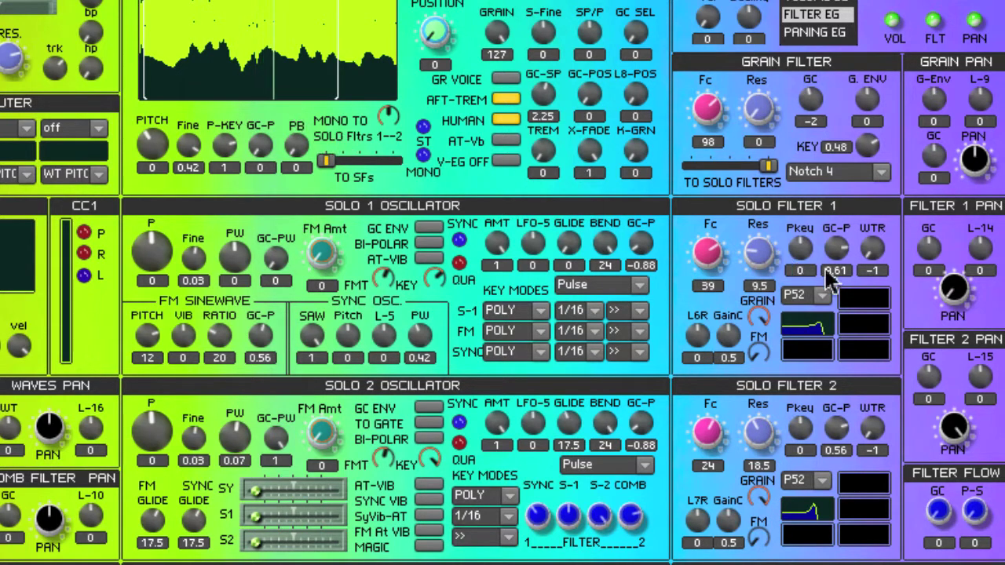
{"action": "left_click", "coordinate": [424, 128]}
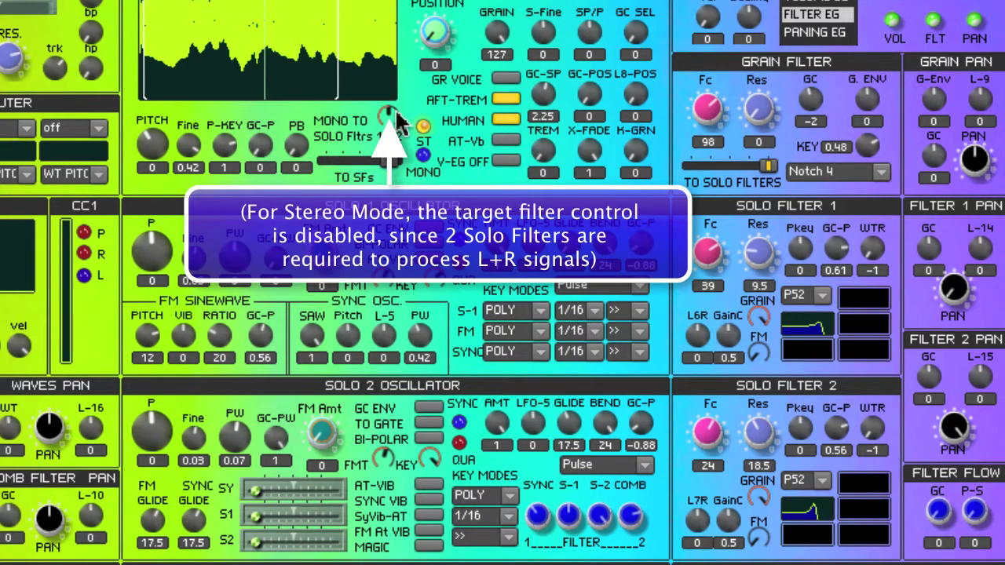
{"action": "left_click_drag", "start_coordinate": [767, 166], "coordinate": [691, 167]}
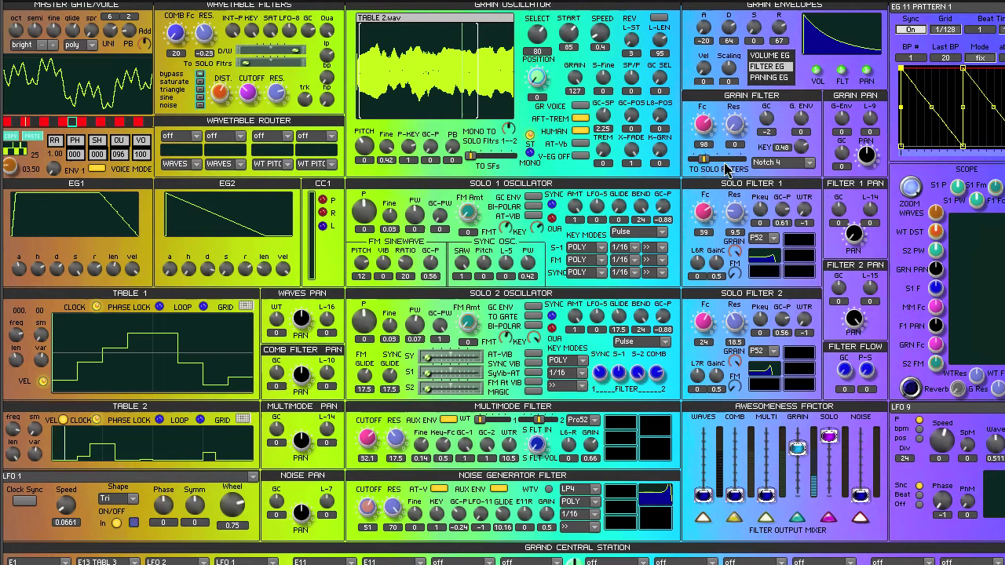
- Raise the grain send to the solo filters slightly and lower Solo Filter 1's cutoff
{"action": "left_click_drag", "start_coordinate": [726, 168], "coordinate": [748, 171]}
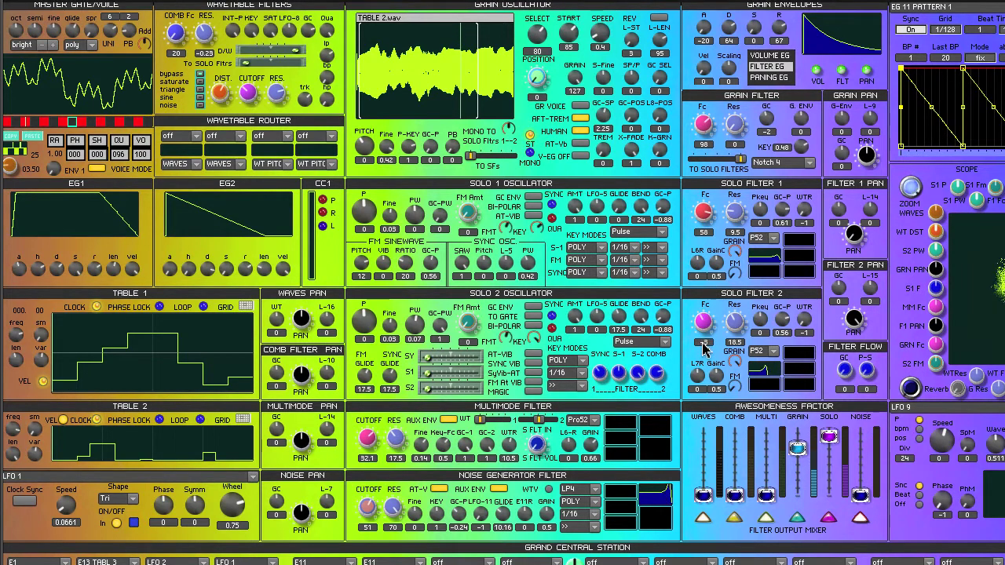
{"action": "left_click_drag", "start_coordinate": [708, 225], "coordinate": [709, 237]}
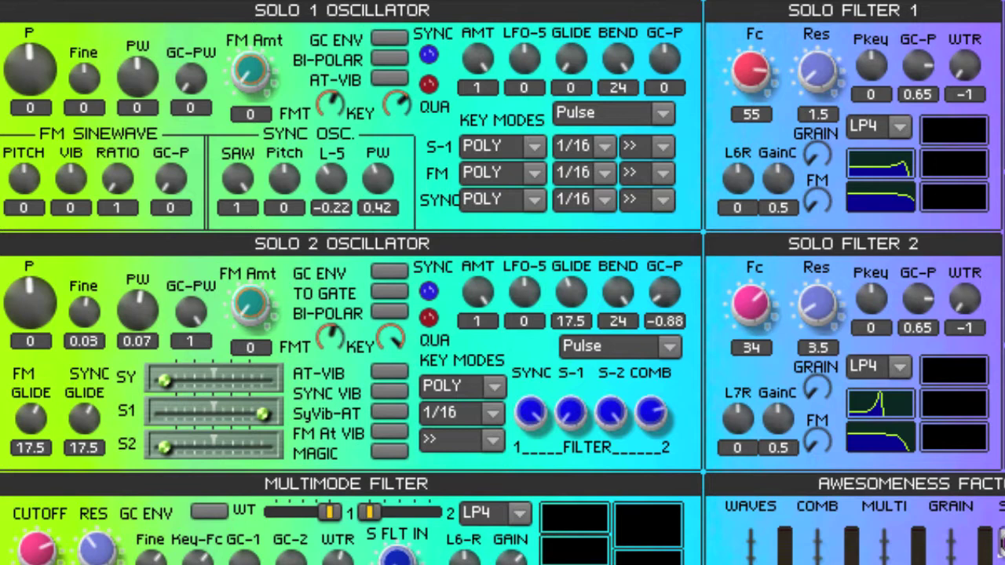
- Give Solo 1 a Saw wave, set the first modulation slot's source to E1, and reset Sync Osc pitch to 0
{"action": "left_click", "coordinate": [632, 114]}
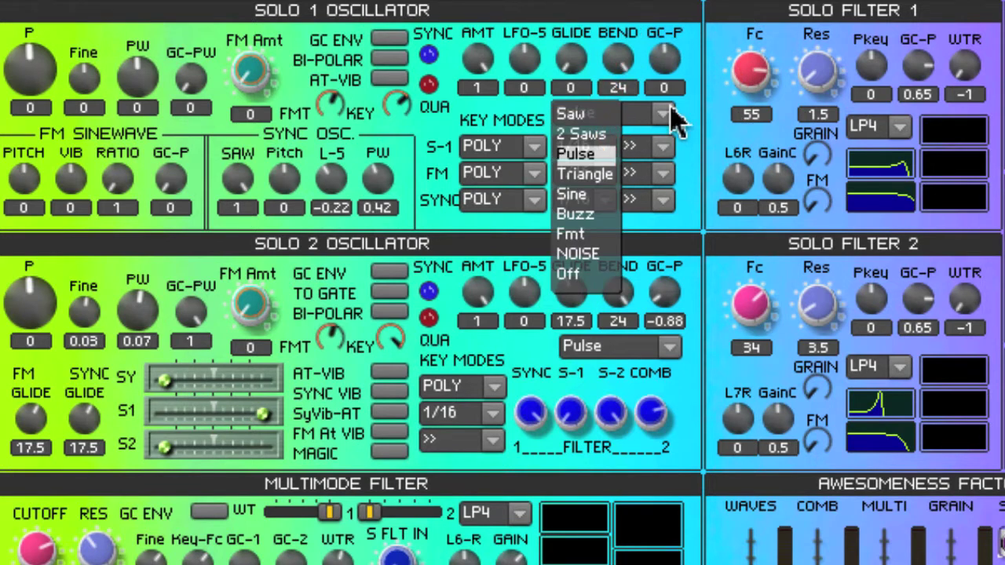
{"action": "left_click", "coordinate": [577, 114]}
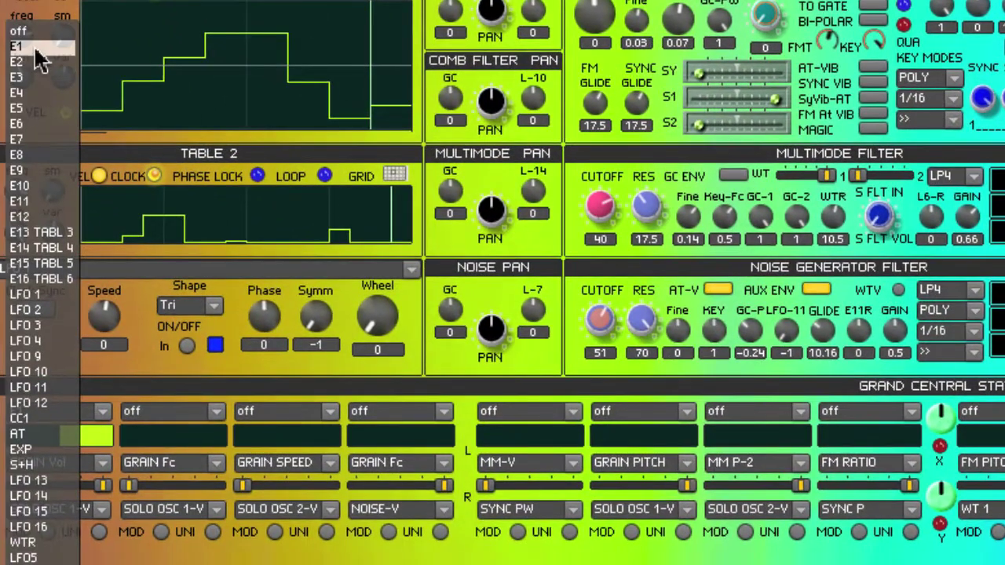
{"action": "left_click", "coordinate": [35, 49]}
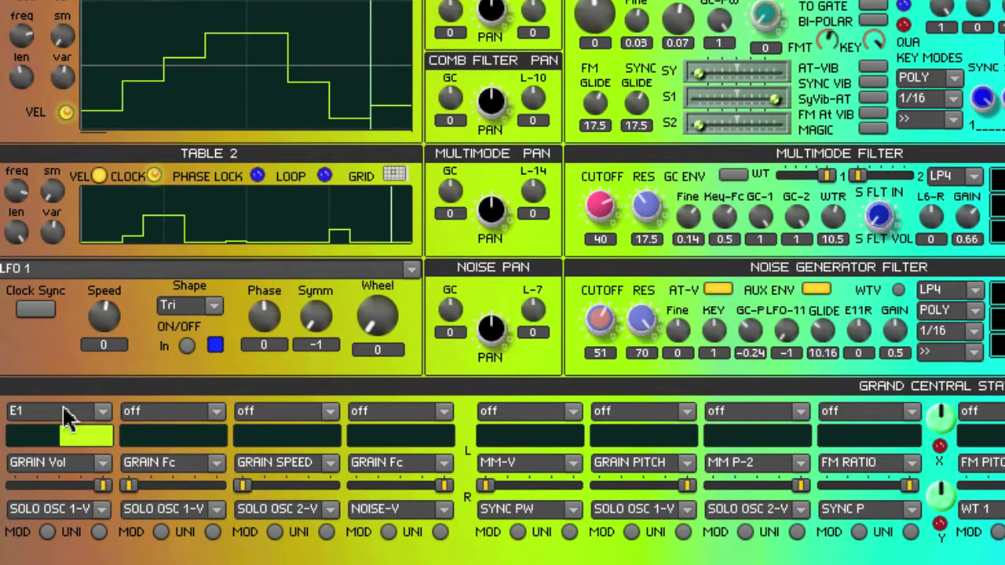
{"action": "left_click", "coordinate": [100, 511]}
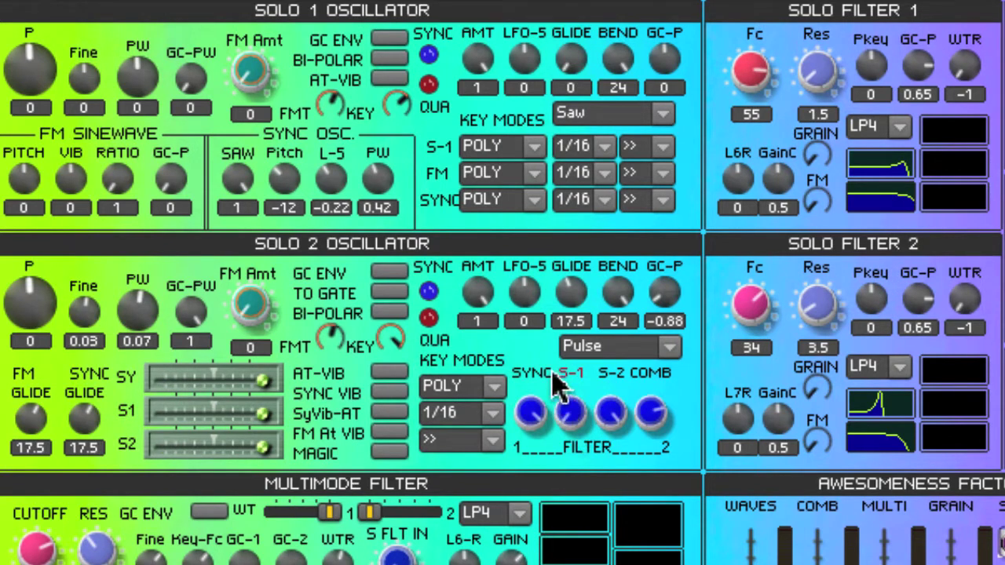
{"action": "left_click", "coordinate": [525, 420]}
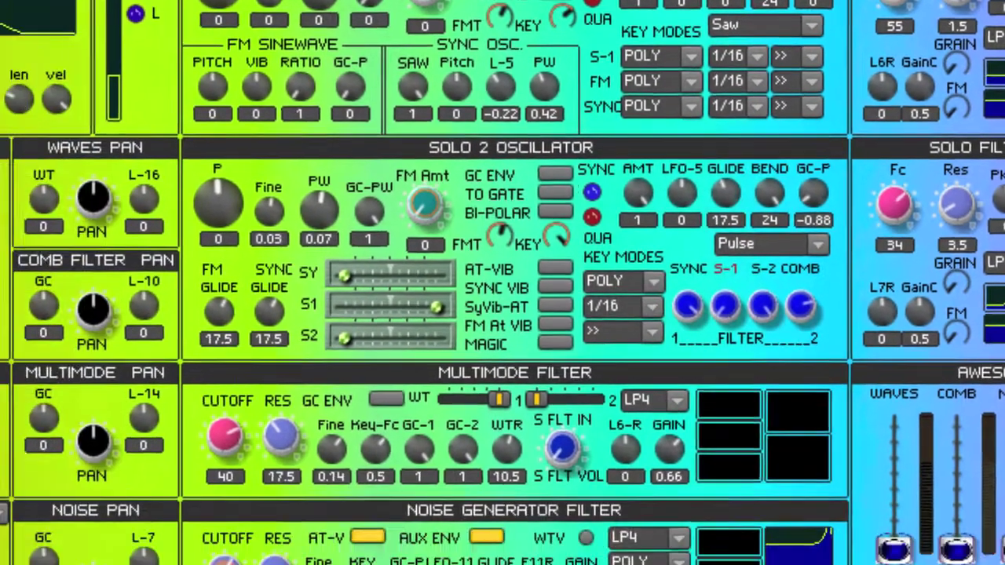
- Route envelope E1 to SOLO OSC 2-V in the second Grand Central slot
{"action": "left_click", "coordinate": [210, 409]}
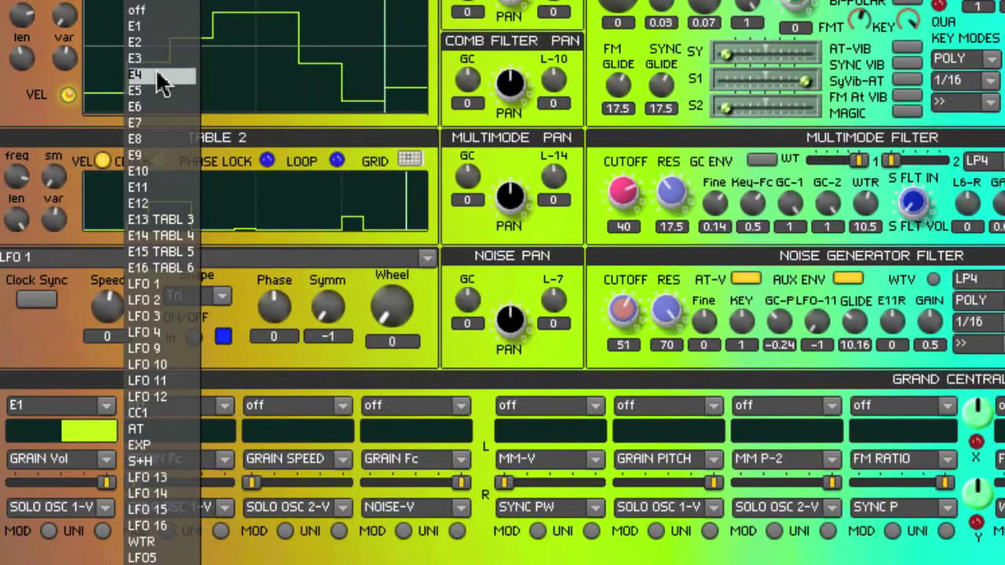
{"action": "left_click", "coordinate": [157, 28]}
{"action": "left_click", "coordinate": [227, 507]}
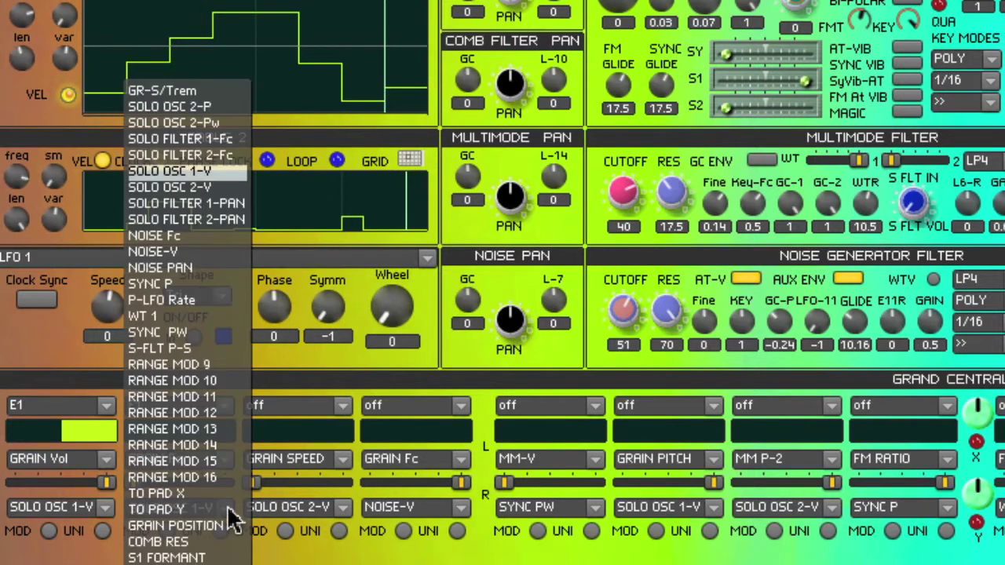
{"action": "left_click", "coordinate": [201, 187]}
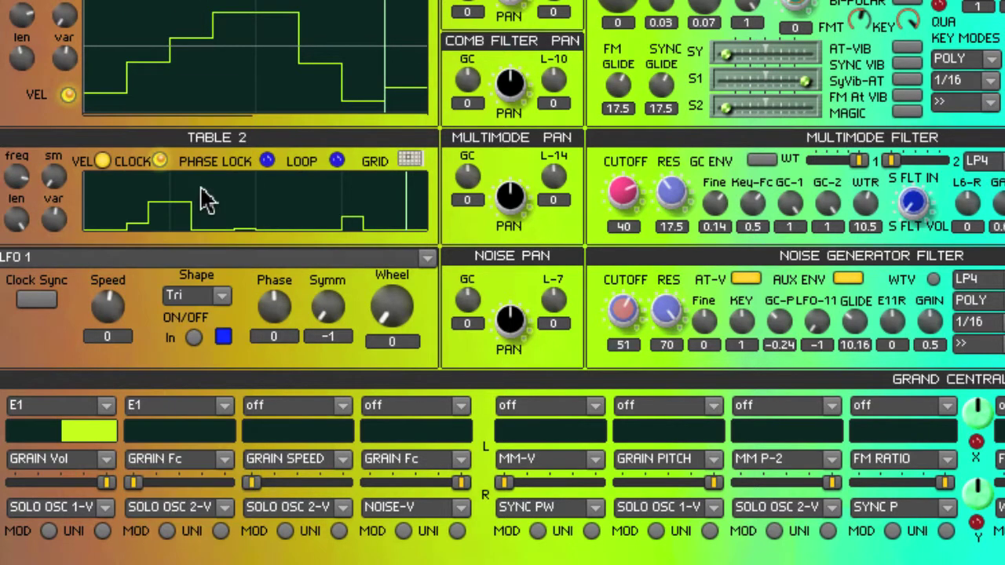
- Max out slot 2's modulation amount and Solo 2's SY sync, and drop Sync Osc pitch to -12
{"action": "left_click_drag", "start_coordinate": [135, 482], "coordinate": [452, 462]}
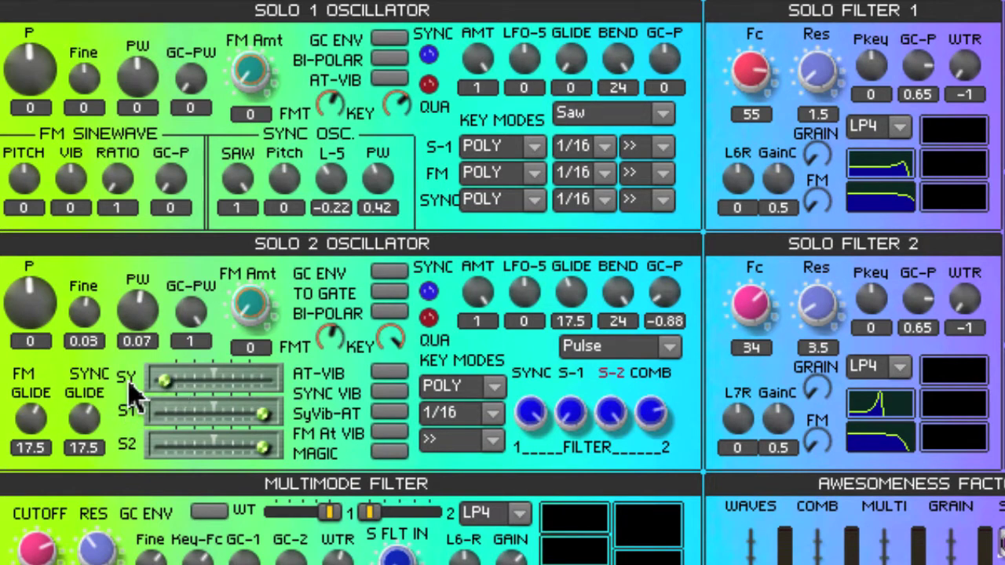
{"action": "left_click_drag", "start_coordinate": [162, 381], "coordinate": [262, 381]}
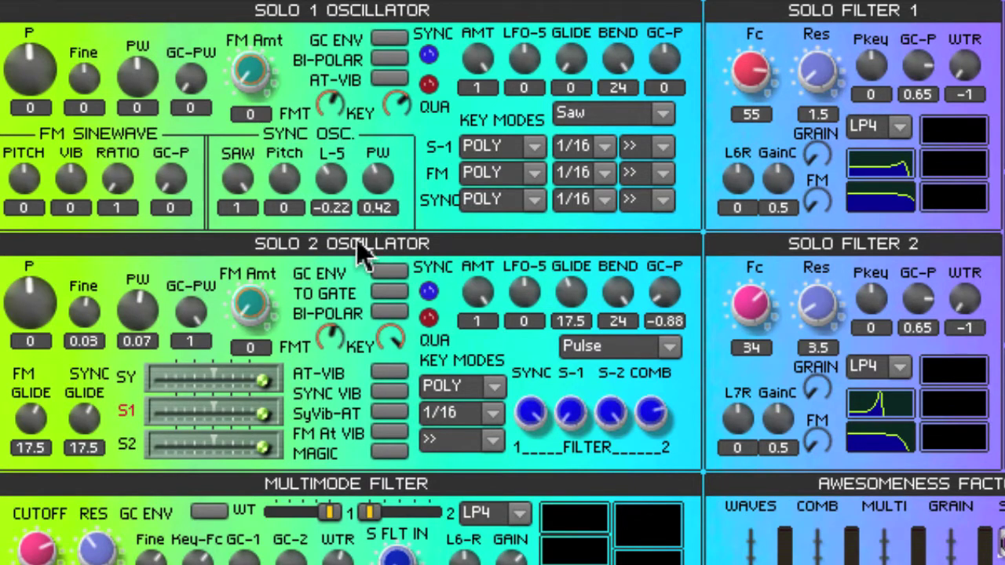
{"action": "left_click_drag", "start_coordinate": [286, 198], "coordinate": [284, 209]}
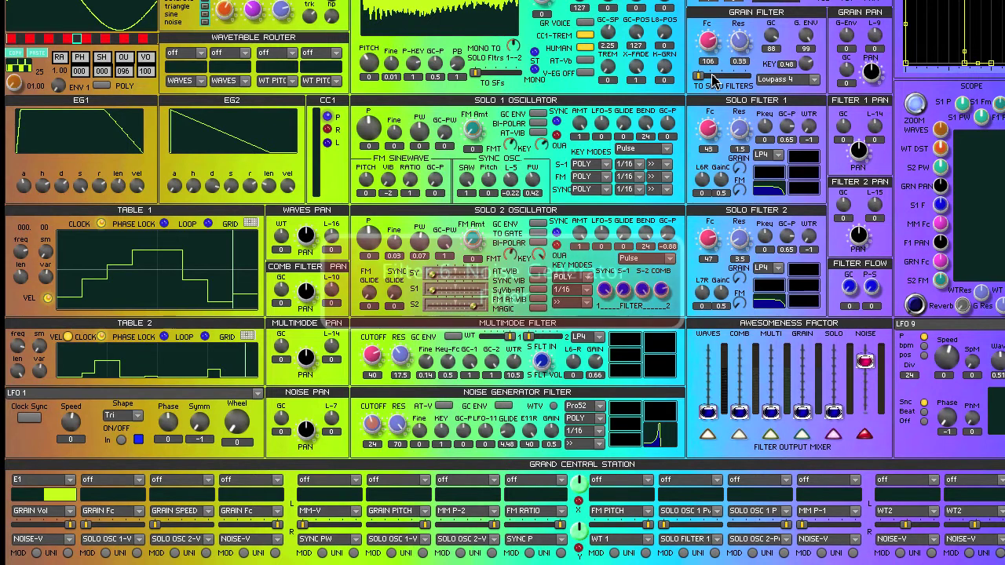
- Switch Solo 1's waveform to NOISE and step to a different noise colour type
{"action": "left_click", "coordinate": [642, 148]}
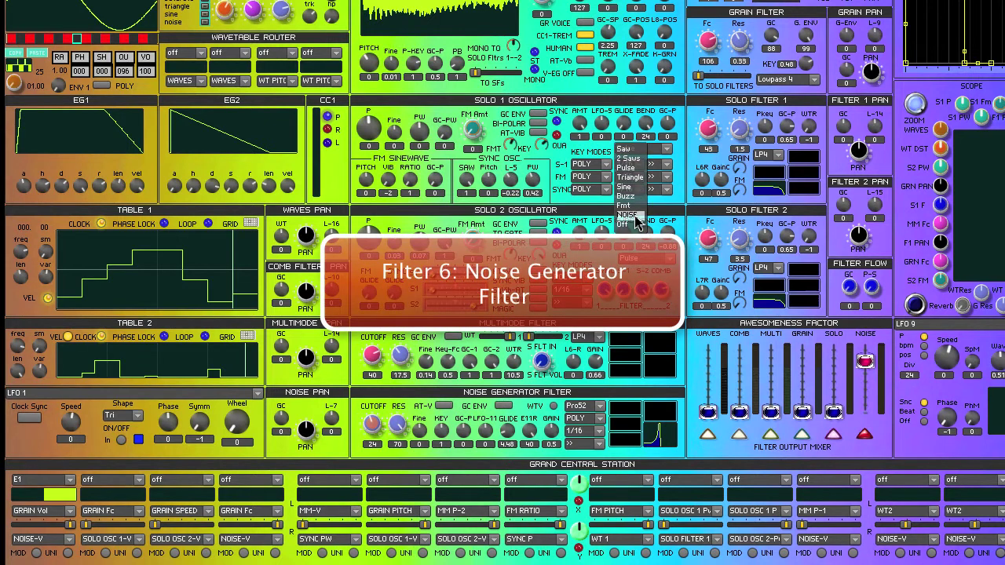
{"action": "left_click", "coordinate": [634, 214]}
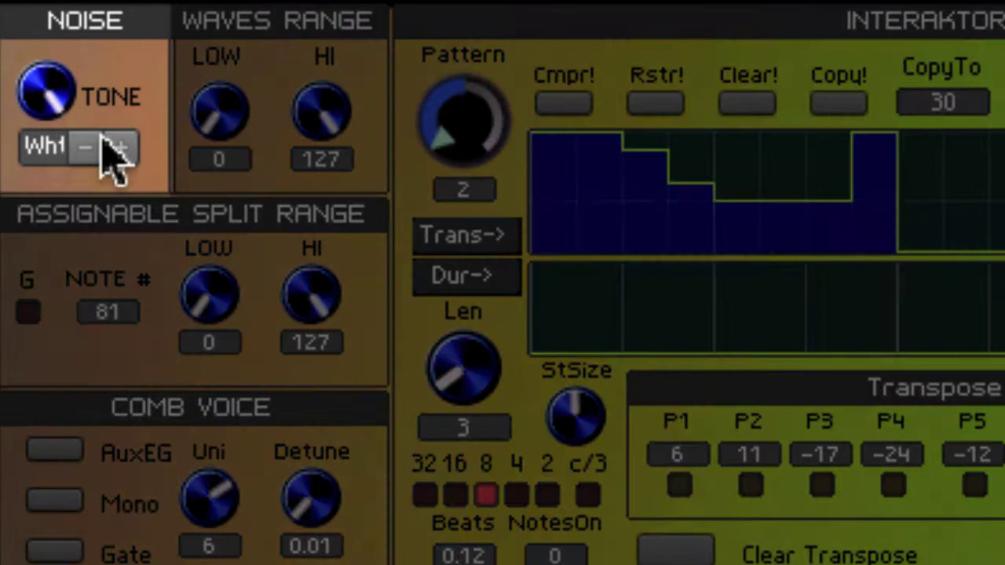
{"action": "left_click", "coordinate": [122, 148]}
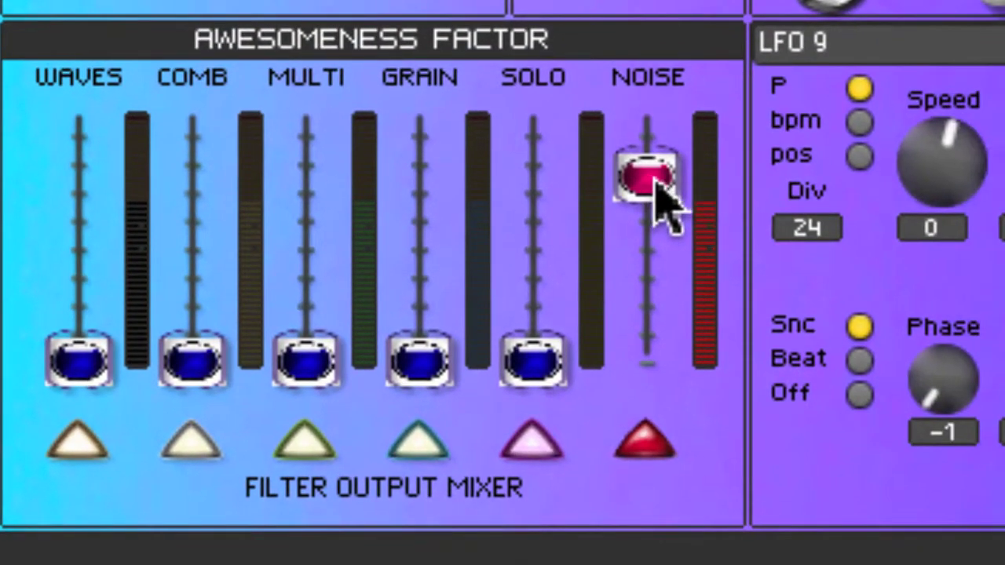
- Nudge the mixer's NOISE fader up slightly and raise the Noise Generator Filter's glide from 4.48 to 8.96
{"action": "left_click_drag", "start_coordinate": [656, 183], "coordinate": [657, 162]}
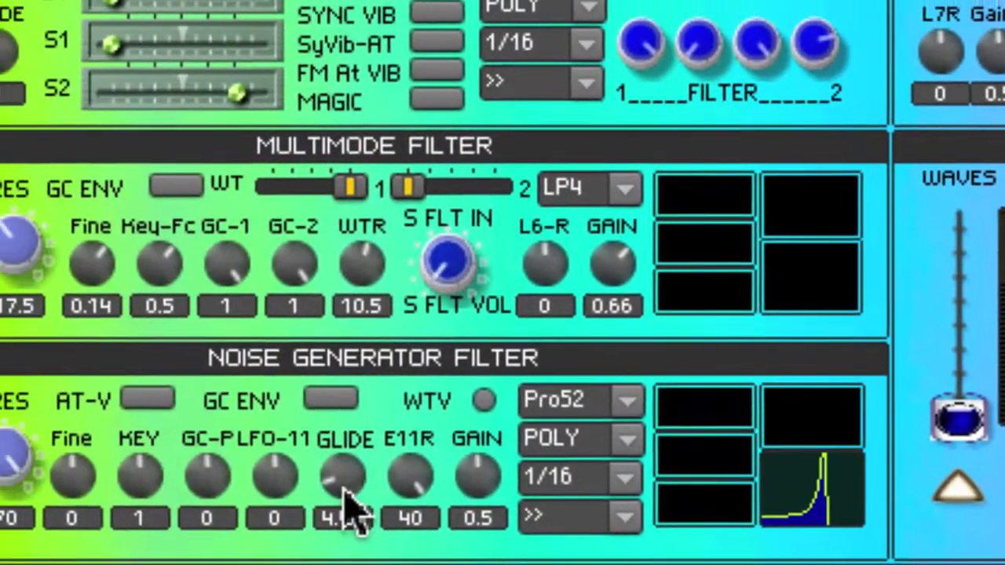
{"action": "left_click_drag", "start_coordinate": [99, 454], "coordinate": [99, 516]}
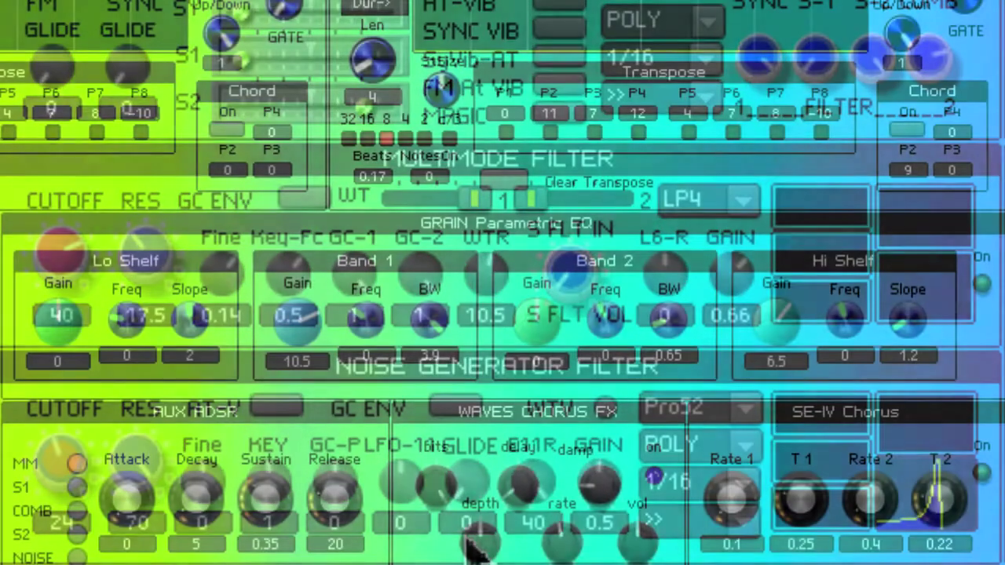